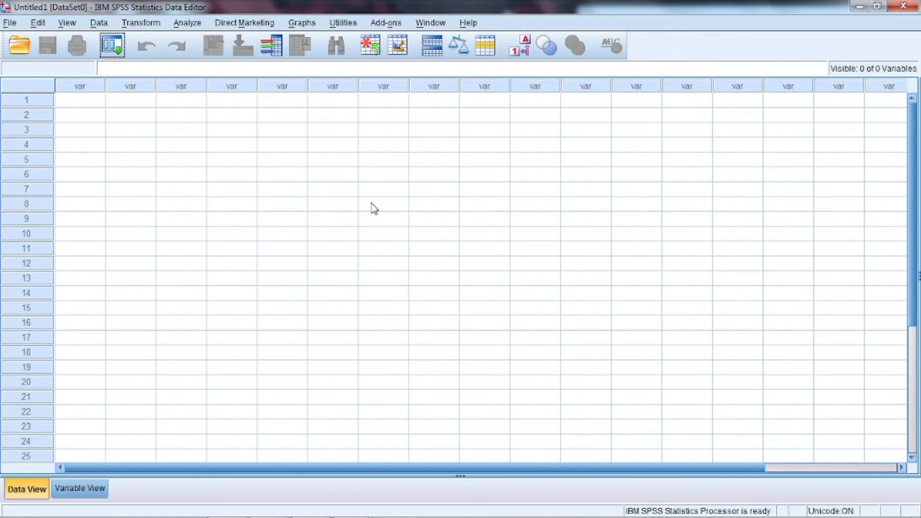
left_click(96, 489)
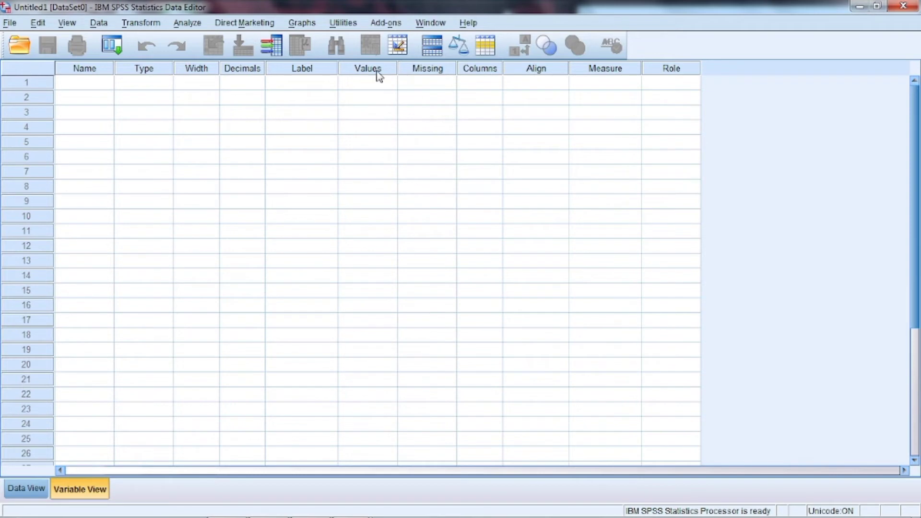
left_click(26, 488)
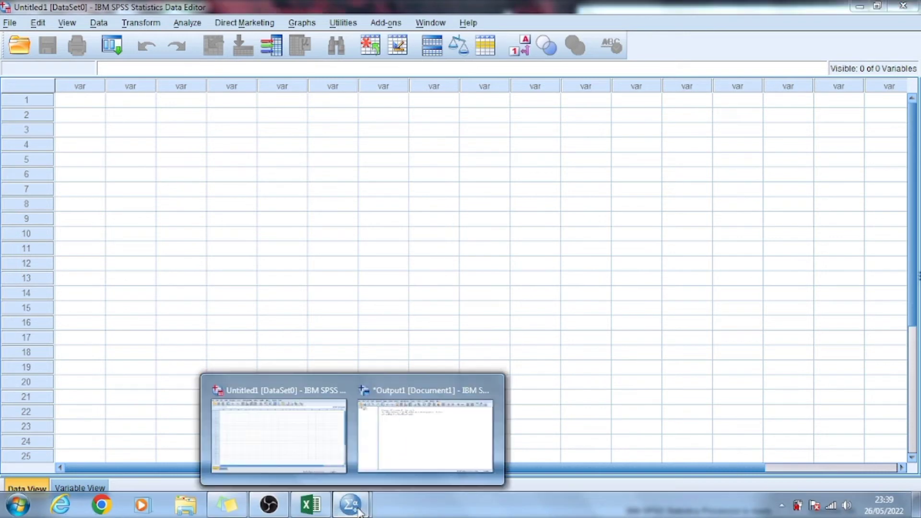
left_click(295, 253)
- Define two numeric variables named X and Y in the empty dataset's variable definitions
left_click(93, 488)
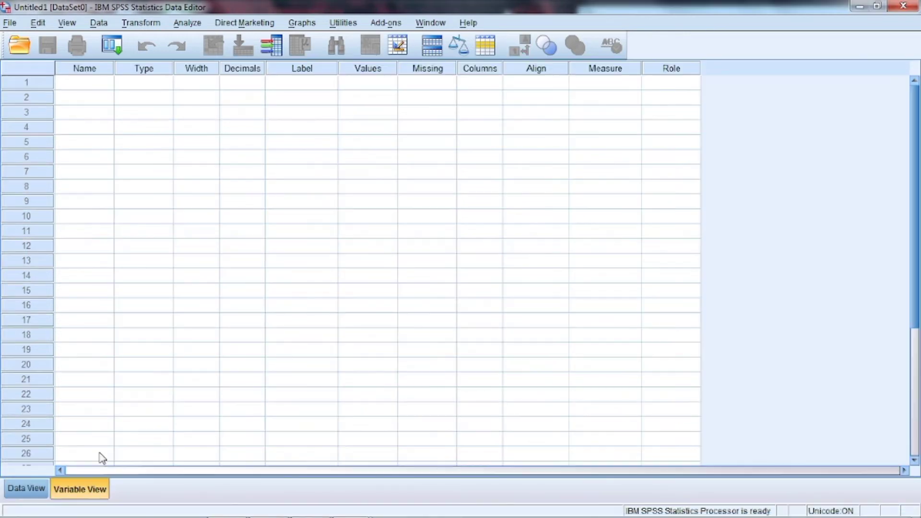
left_click(96, 89)
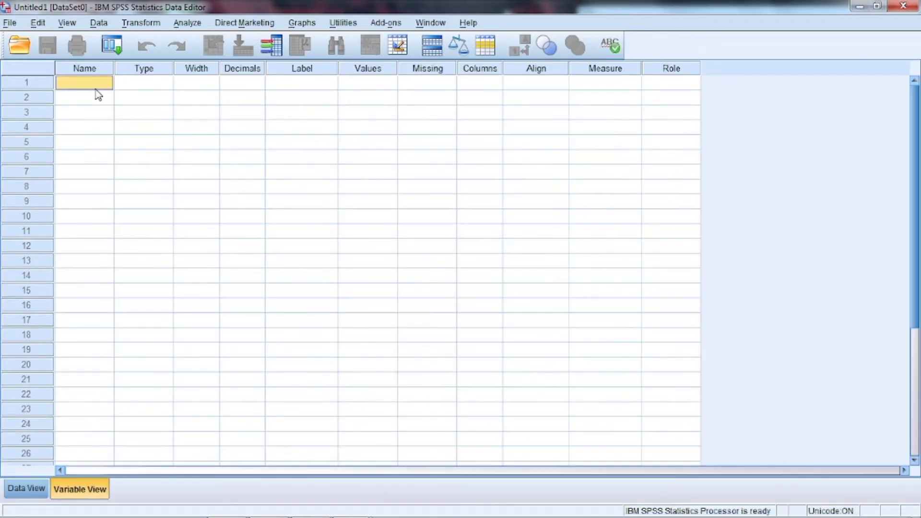
double_click(97, 89)
left_click(98, 94)
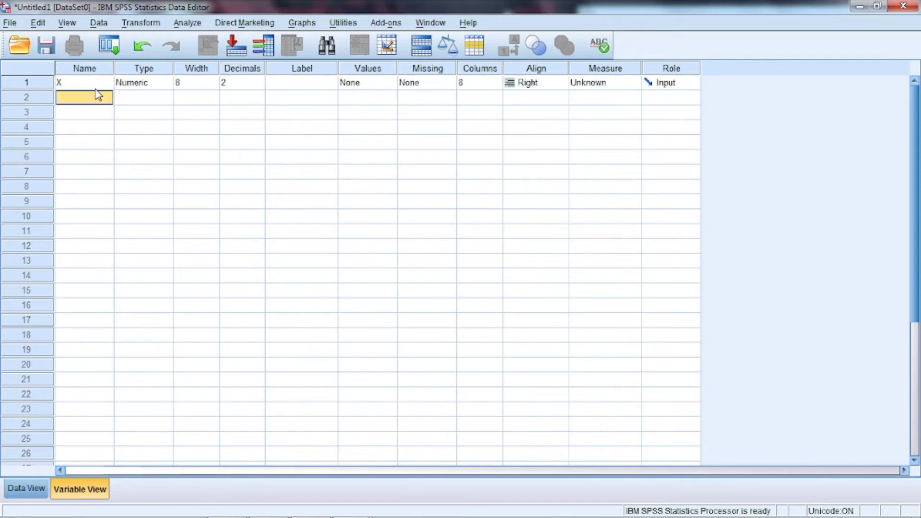
type("y")
left_click(129, 86)
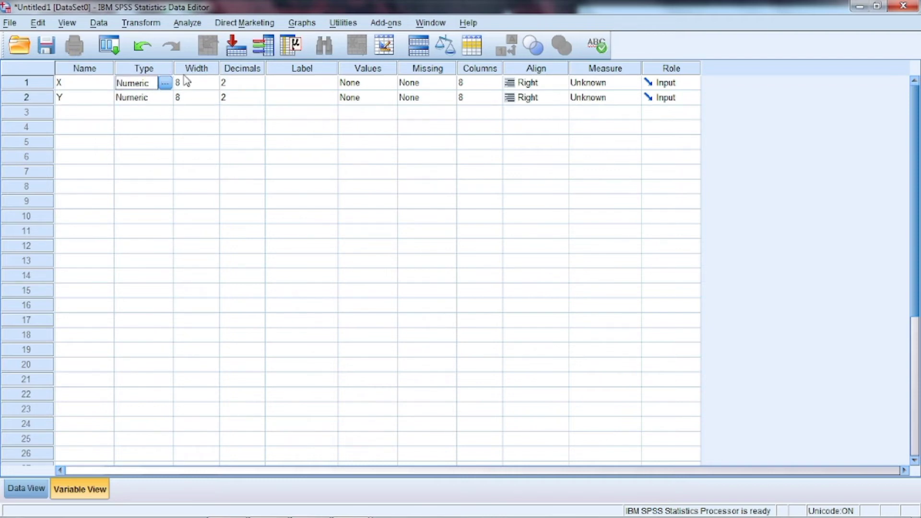
- Label variable X "Persen Kepemilikan" and variable Y "Total Asset"
left_click(247, 84)
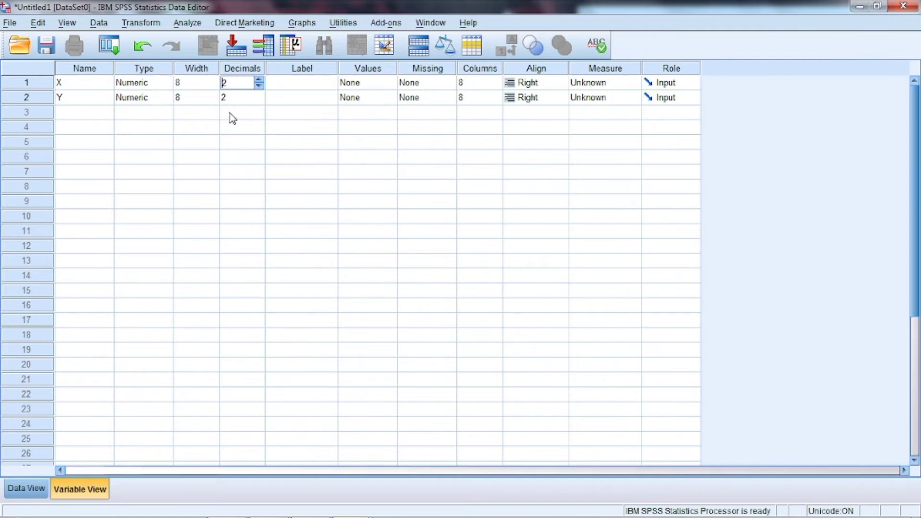
left_click(249, 96)
left_click(324, 74)
left_click(317, 82)
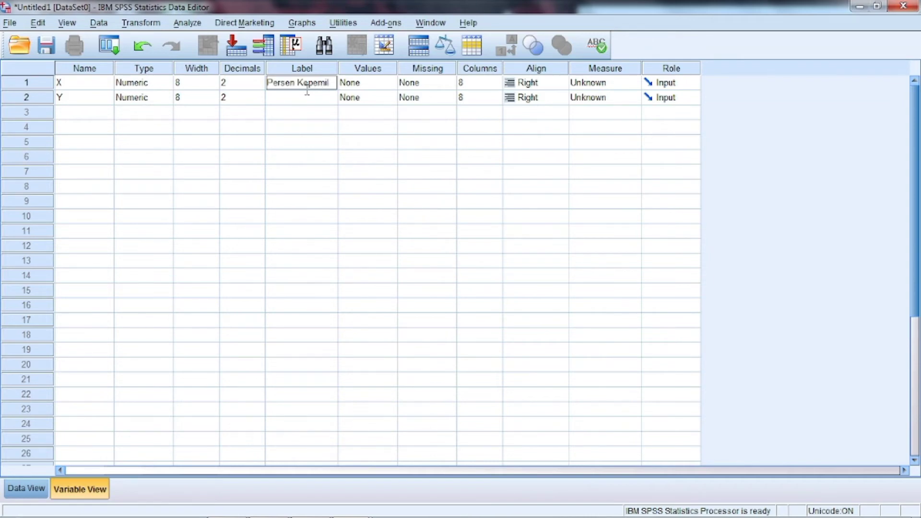
type("Persen Kepemilikan")
left_click(305, 97)
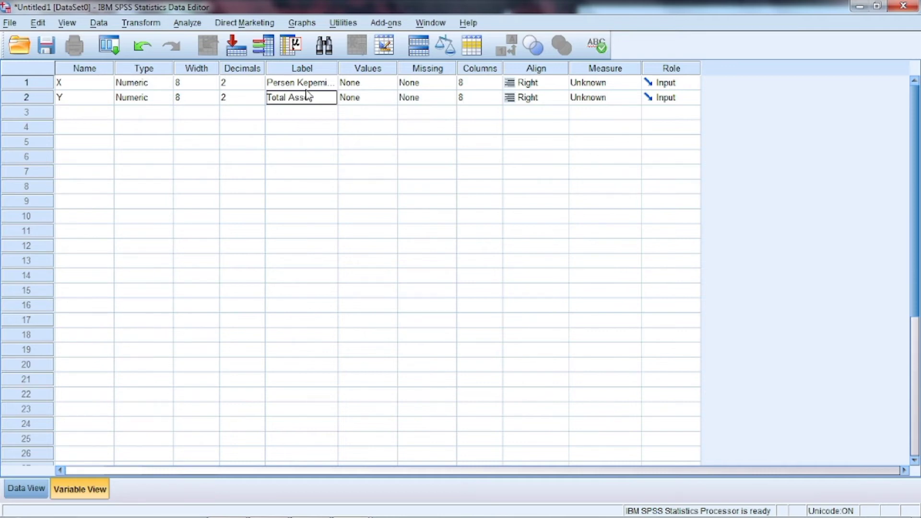
left_click(348, 101)
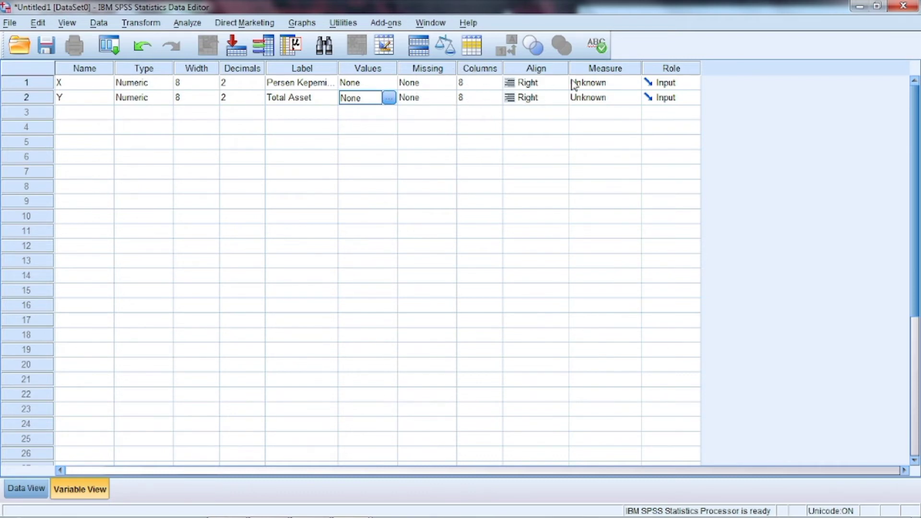
- Set the measurement level of both X and Y to Scale
left_click(610, 86)
left_click(617, 98)
left_click(621, 100)
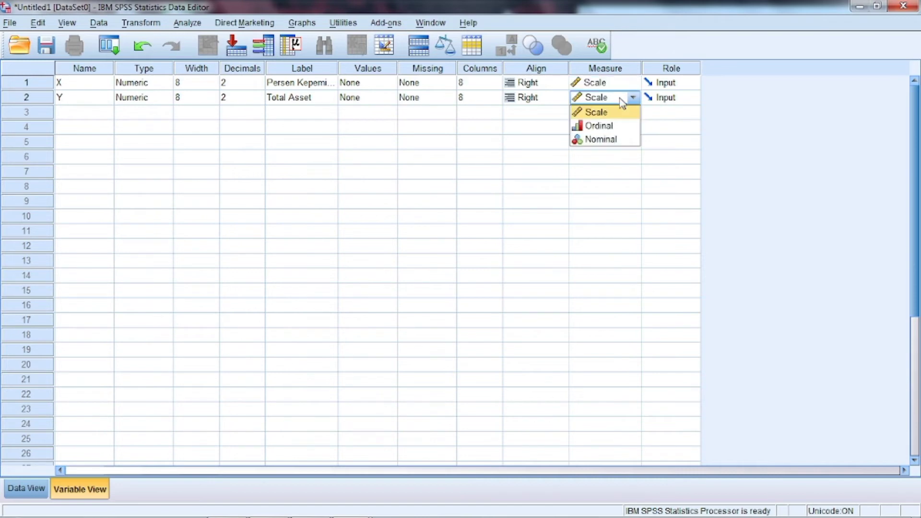
left_click(615, 113)
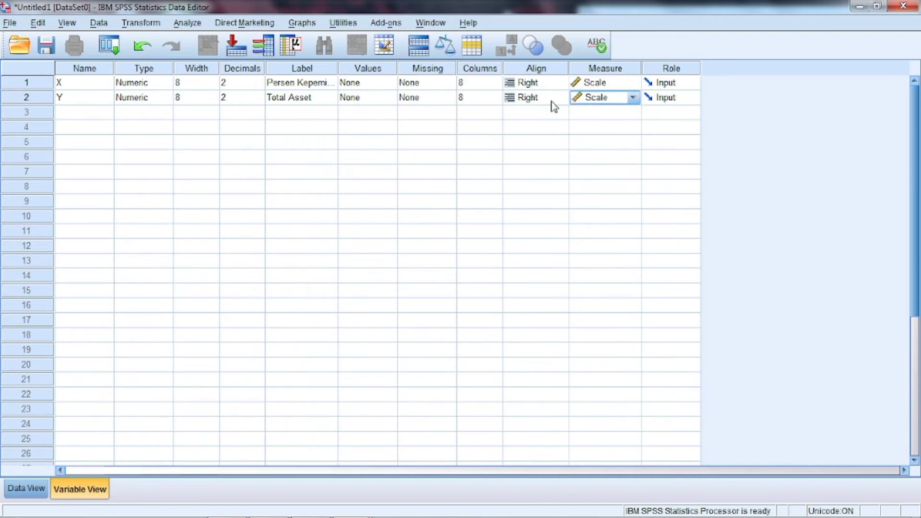
left_click(43, 488)
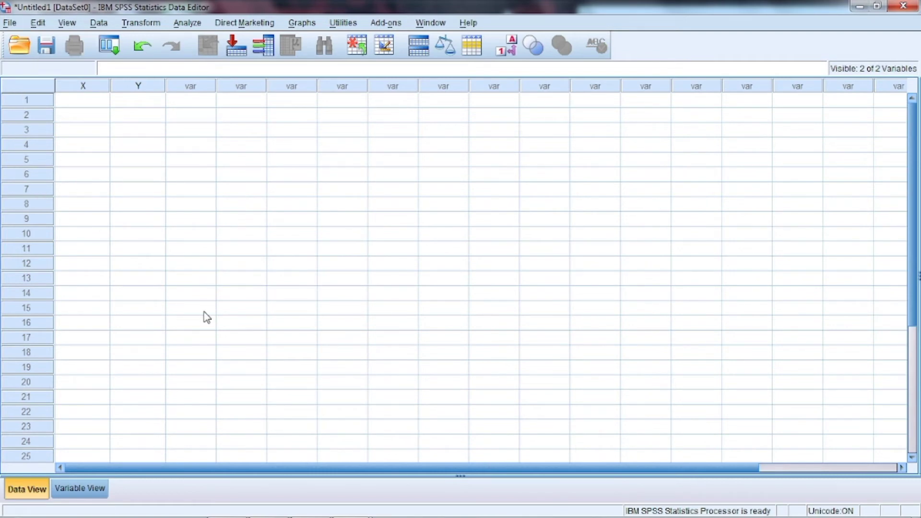
left_click(87, 488)
left_click(31, 489)
left_click(86, 487)
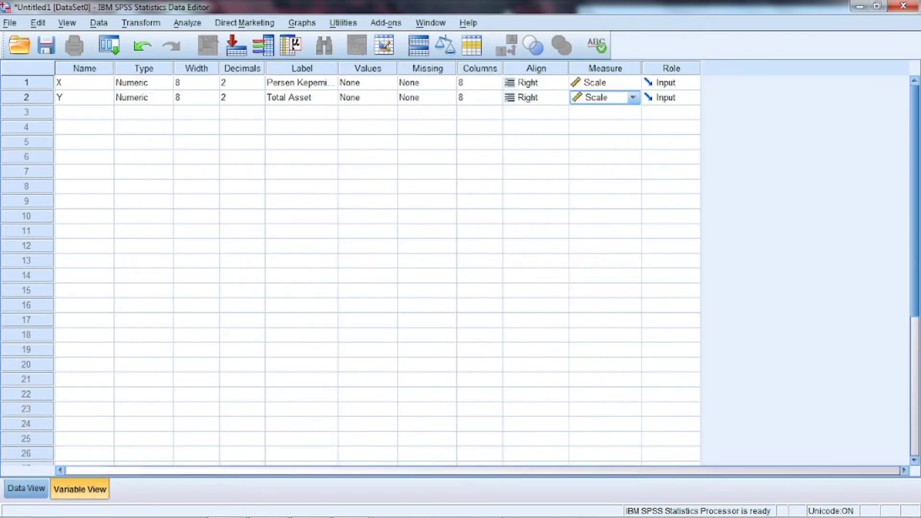
- Switch to the Excel workbook "3381 spss data" and copy the ownership percentage and total asset values in A7:B47
left_click(304, 503)
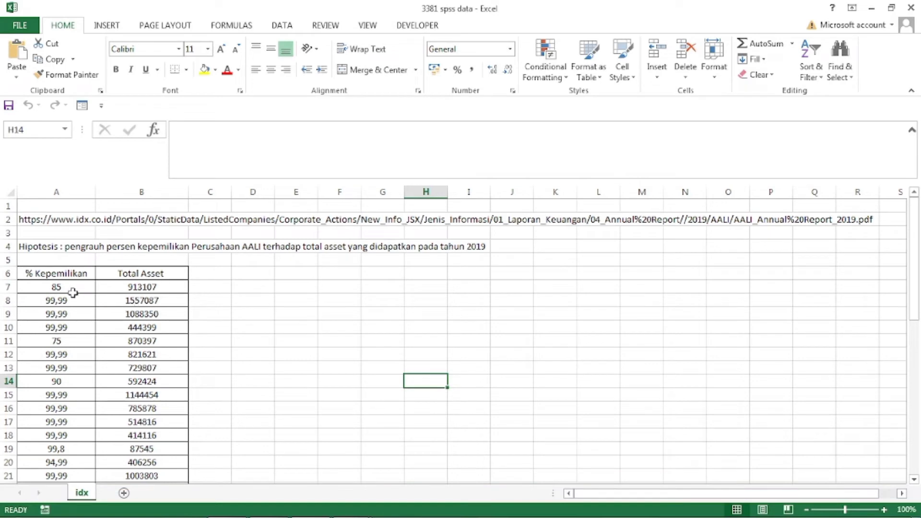
left_click_drag(72, 292, 167, 448)
key("ctrl+c")
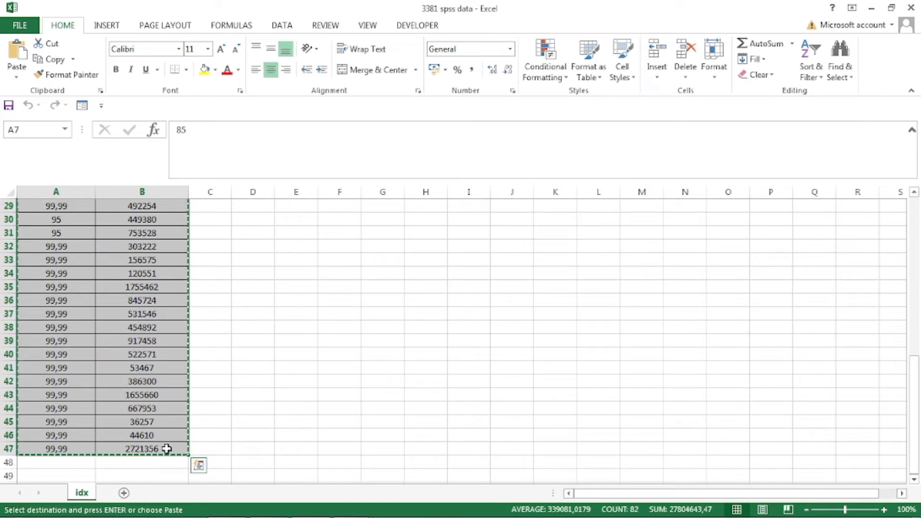
- Switch back to the SPSS Data Editor and paste the copied values into X and Y, starting at the first case
mouse_move(349, 503)
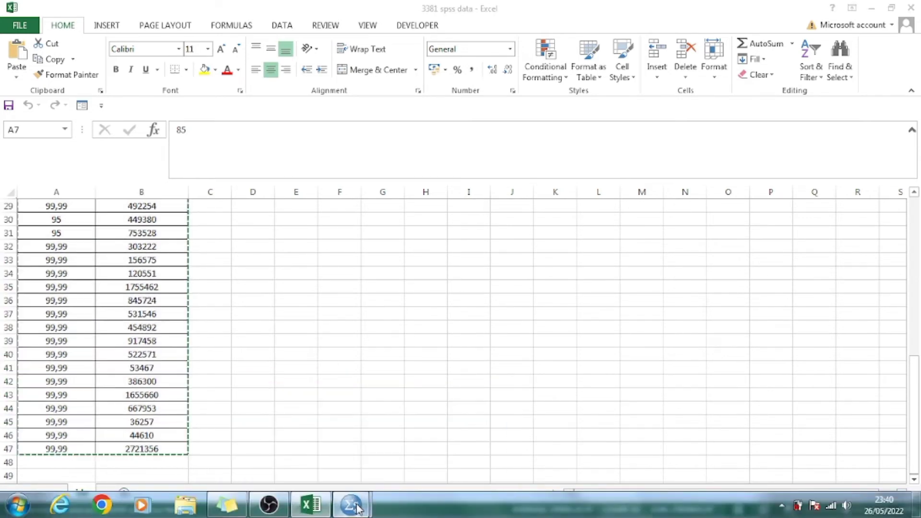
left_click(327, 459)
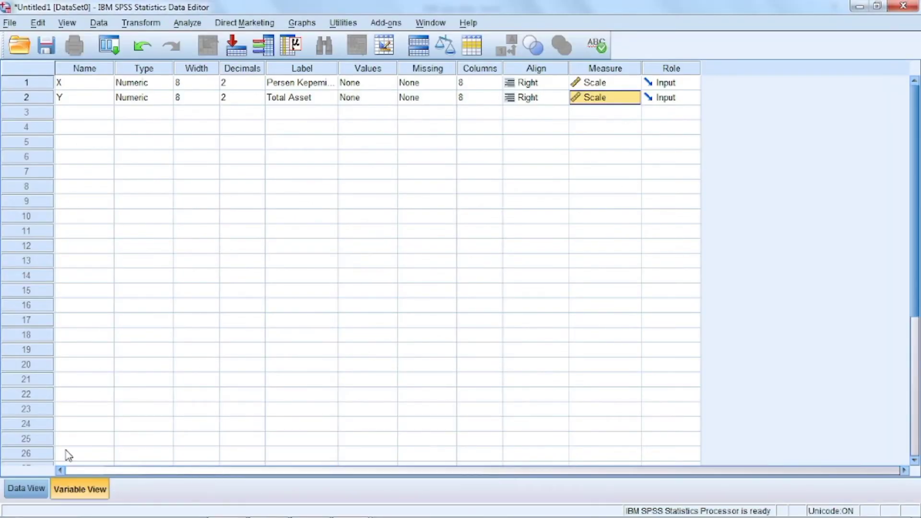
left_click(29, 487)
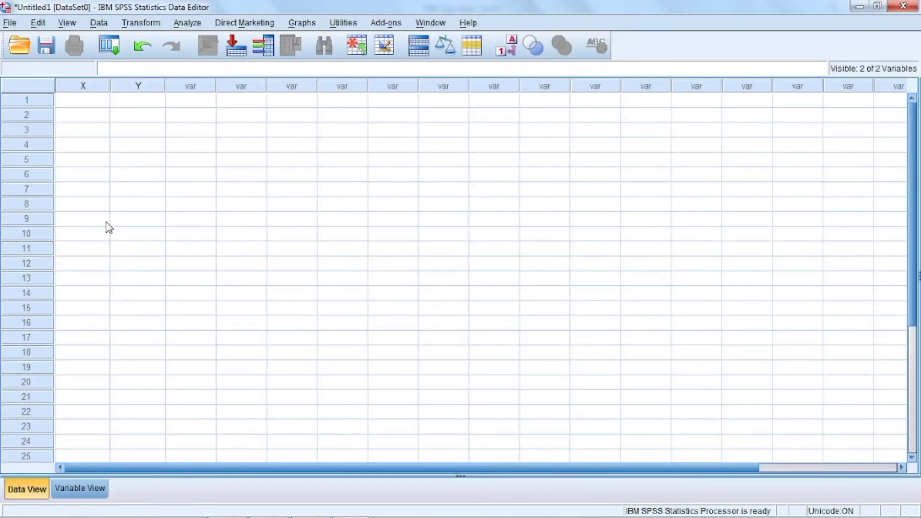
left_click(97, 104)
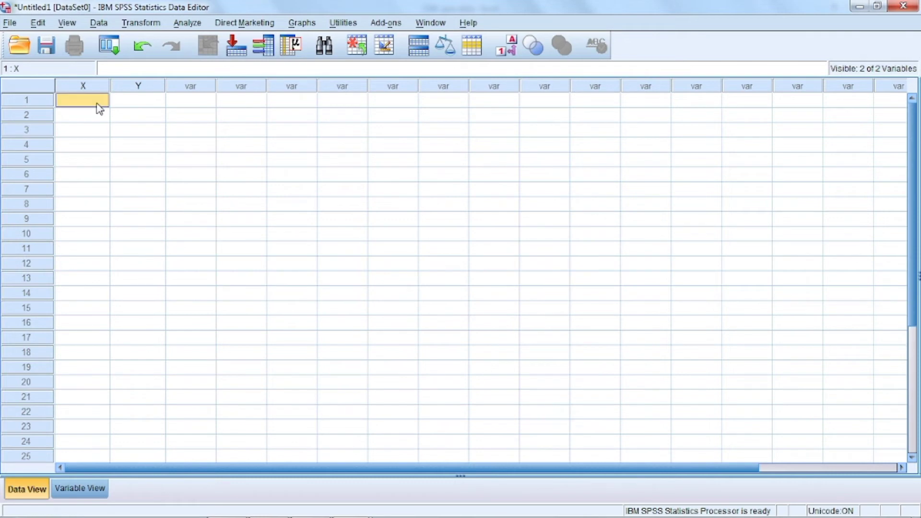
right_click(99, 108)
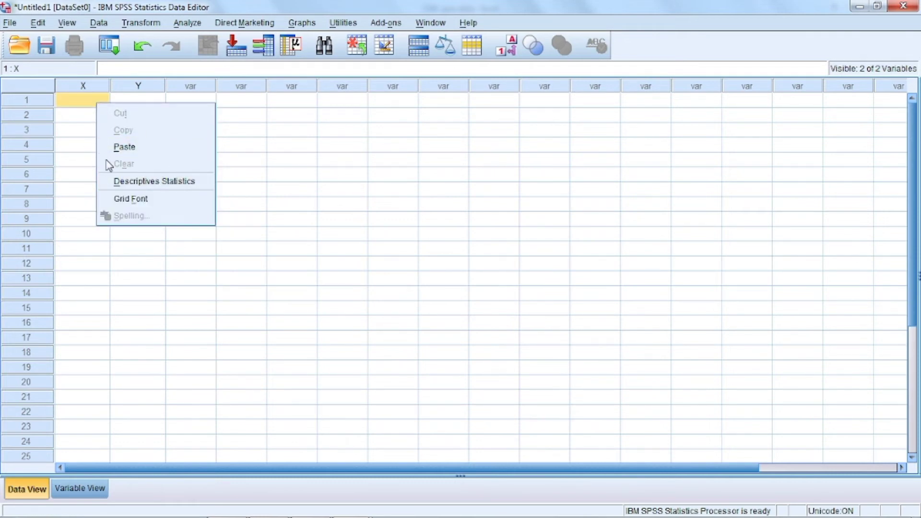
left_click(143, 148)
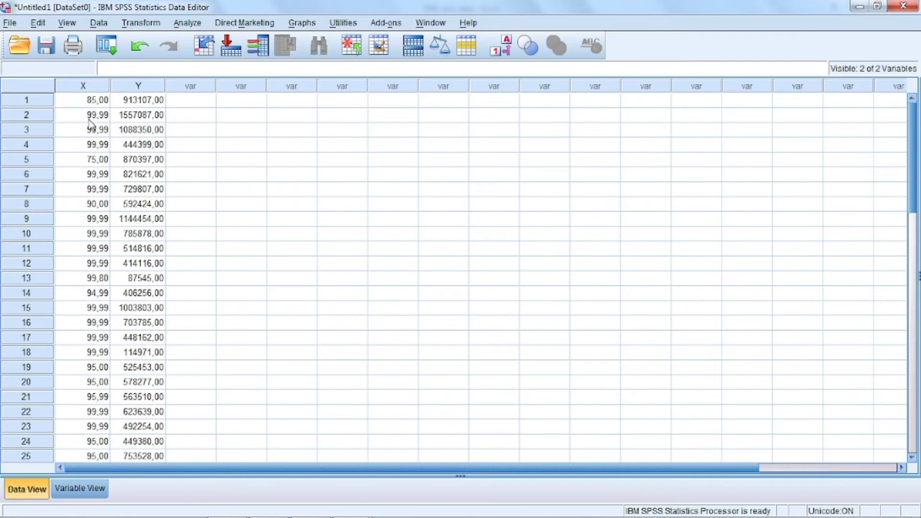
- Check the pasted X and Y columns from the first case to the last
scroll(91, 124, "down", 10)
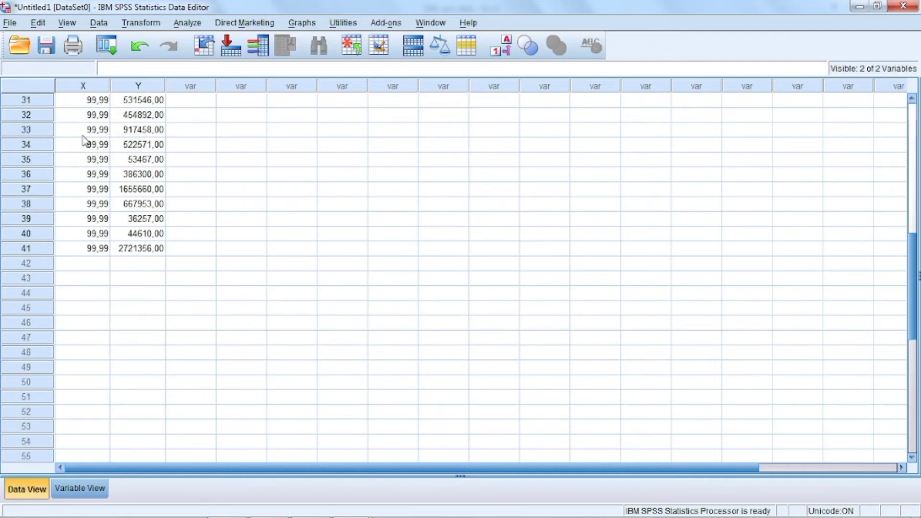
scroll(191, 183, "up", 9)
scroll(111, 165, "up", 1)
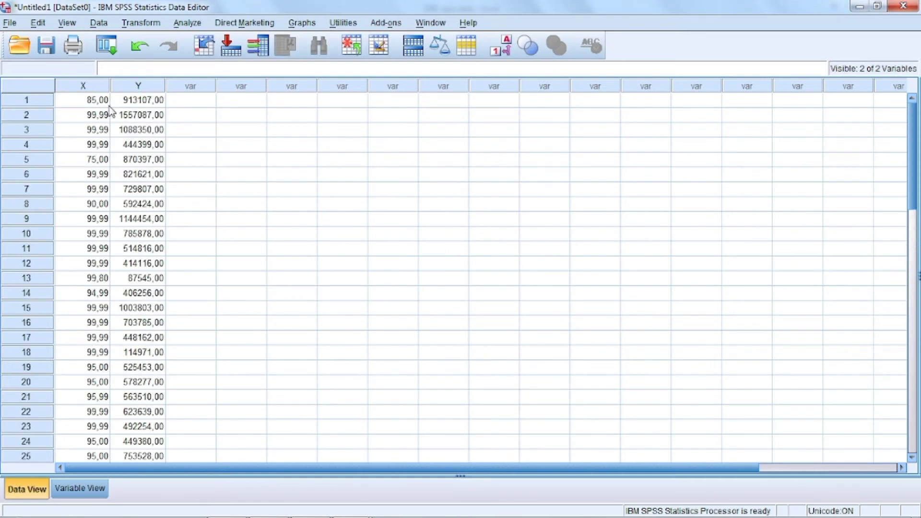
scroll(82, 267, "down", 9)
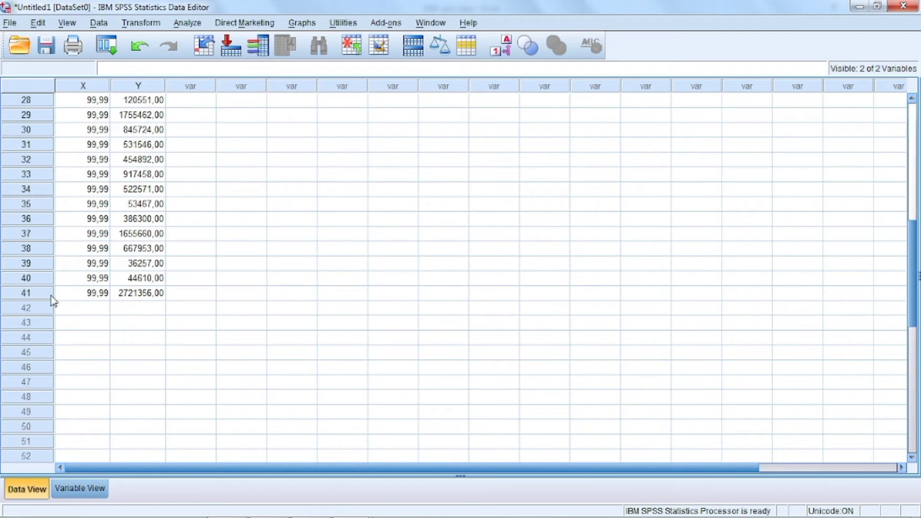
scroll(157, 234, "up", 9)
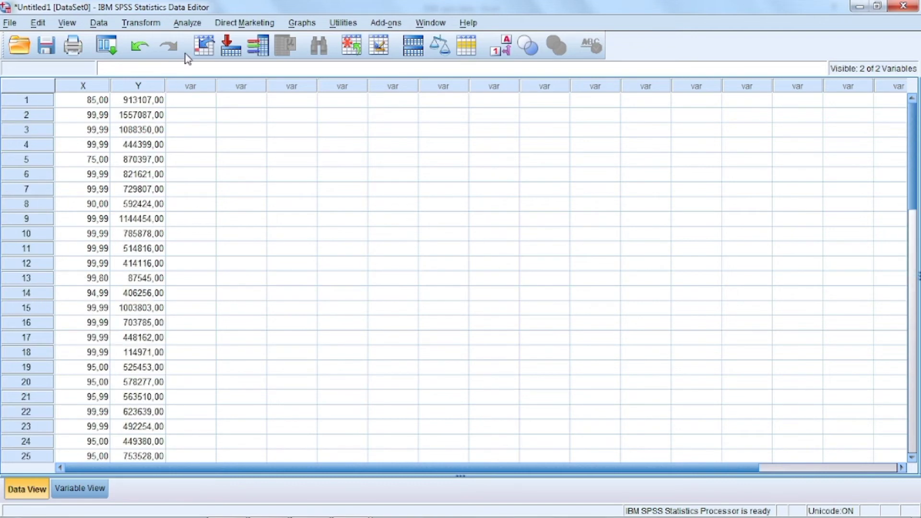
left_click(99, 86)
left_click(139, 87)
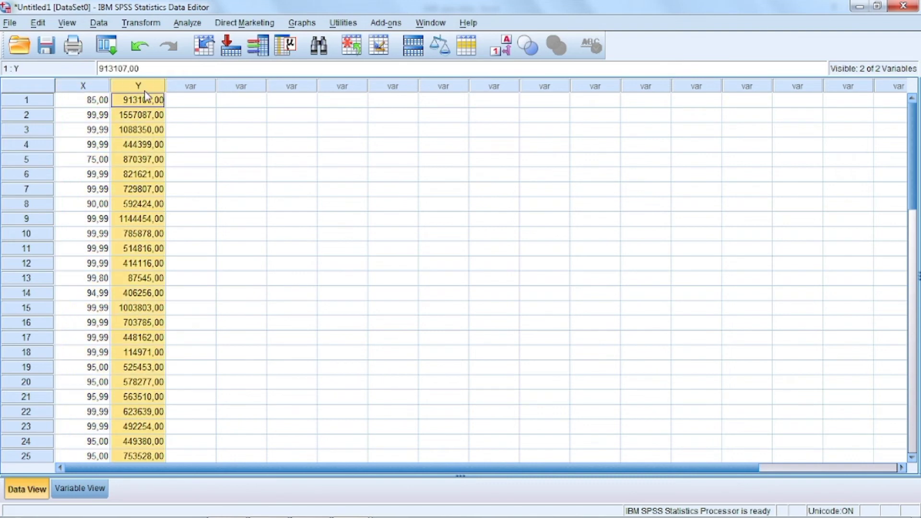
- Start a Bivariate Correlations analysis and add Persen Kepemilikan [X] and Total Asset [Y] as its variables
left_click(182, 23)
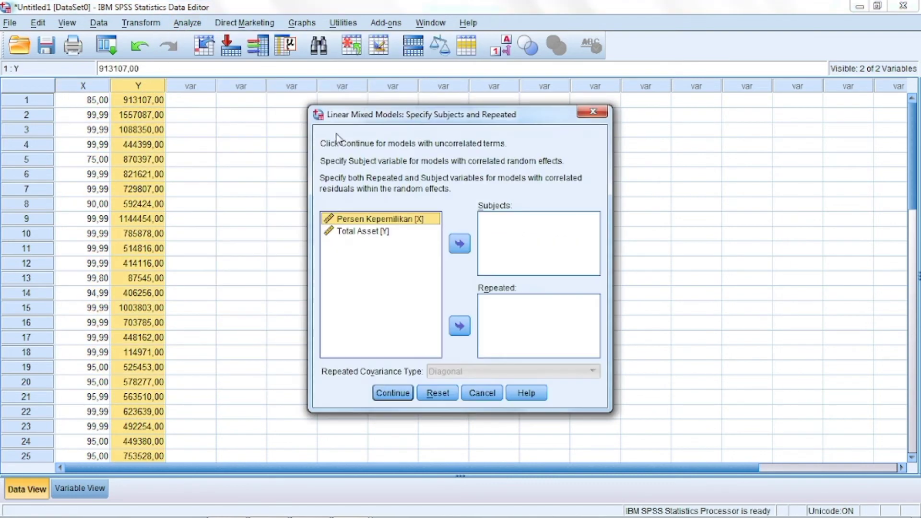
left_click(591, 112)
left_click(190, 24)
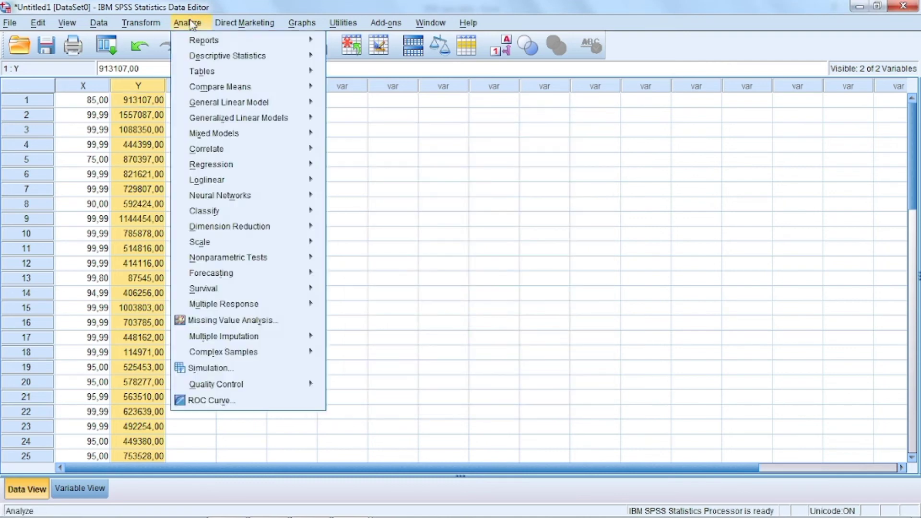
mouse_move(238, 155)
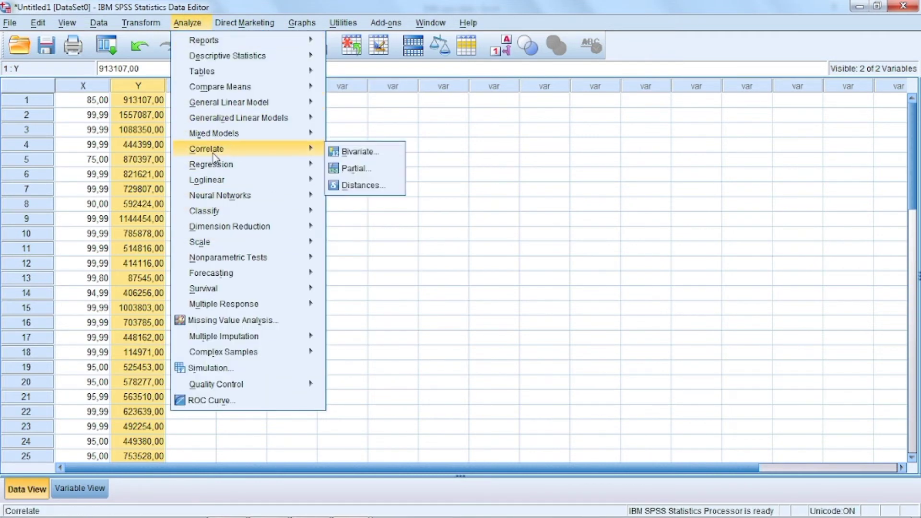
mouse_move(321, 154)
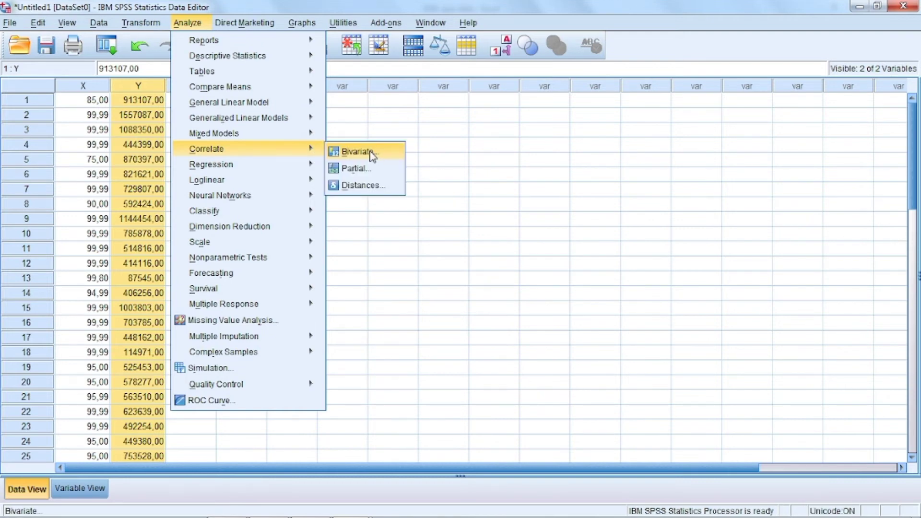
left_click(372, 155)
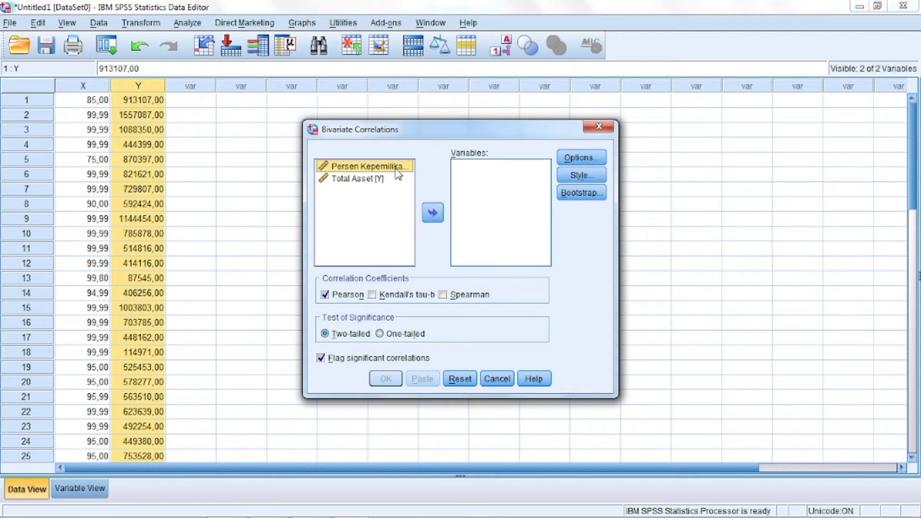
left_click(432, 213)
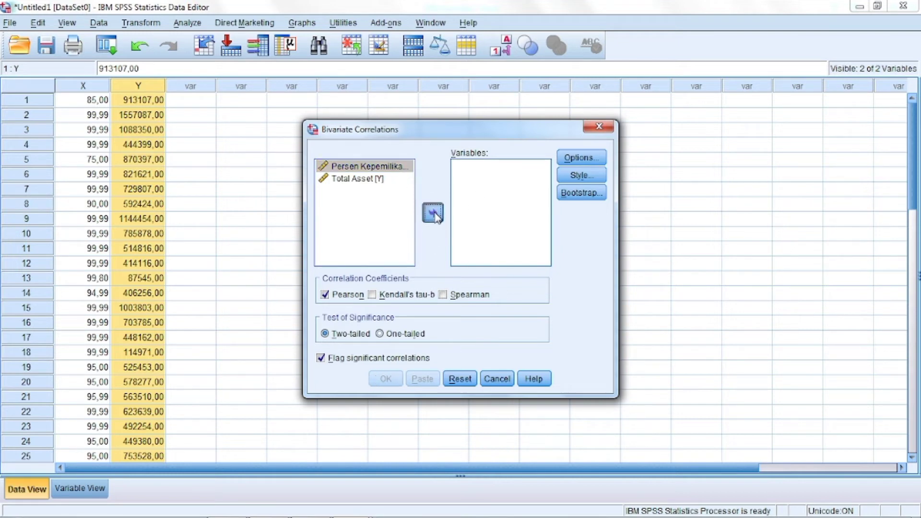
left_click(397, 173)
left_click(432, 212)
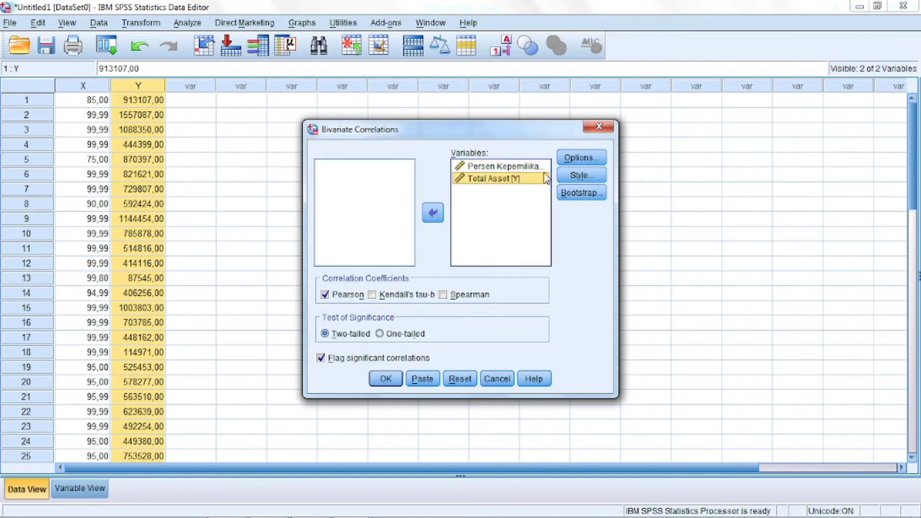
- Review the correlation analysis's Options, Table Style and Bootstrap settings, keeping their defaults
left_click(580, 158)
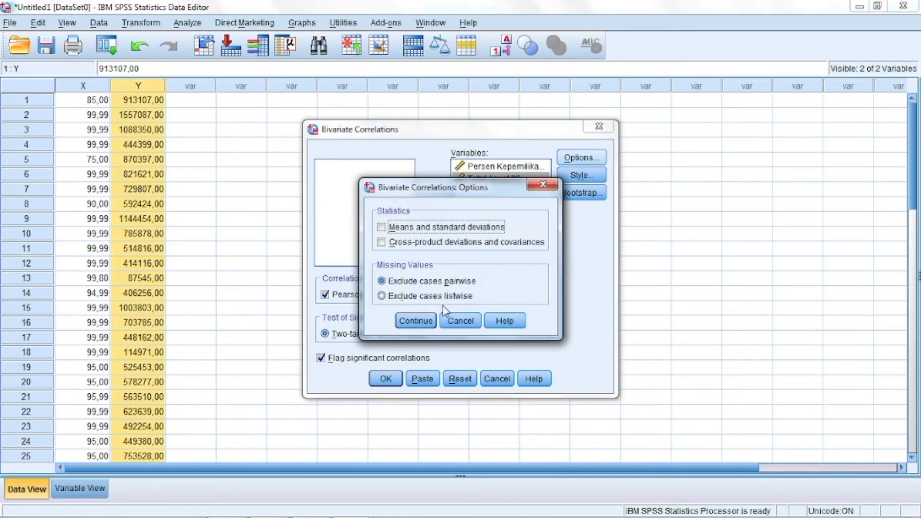
left_click(417, 321)
left_click(580, 175)
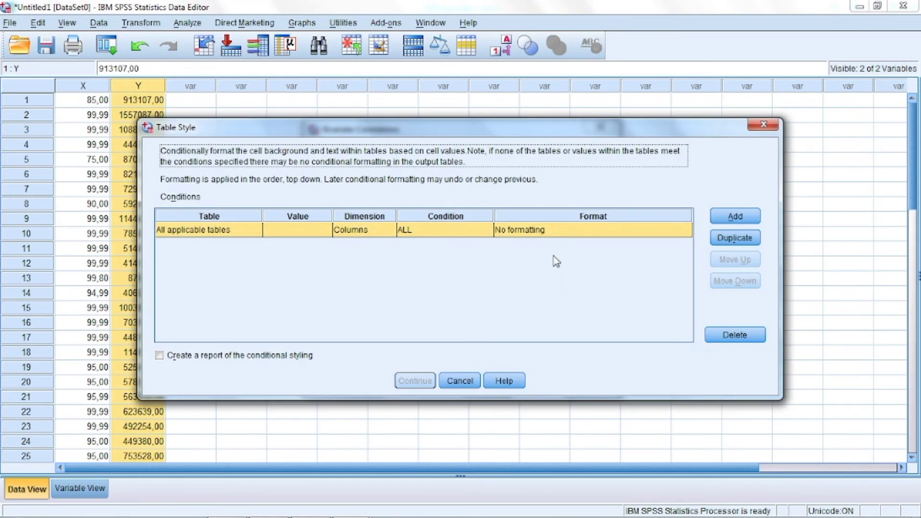
left_click(763, 125)
left_click(565, 194)
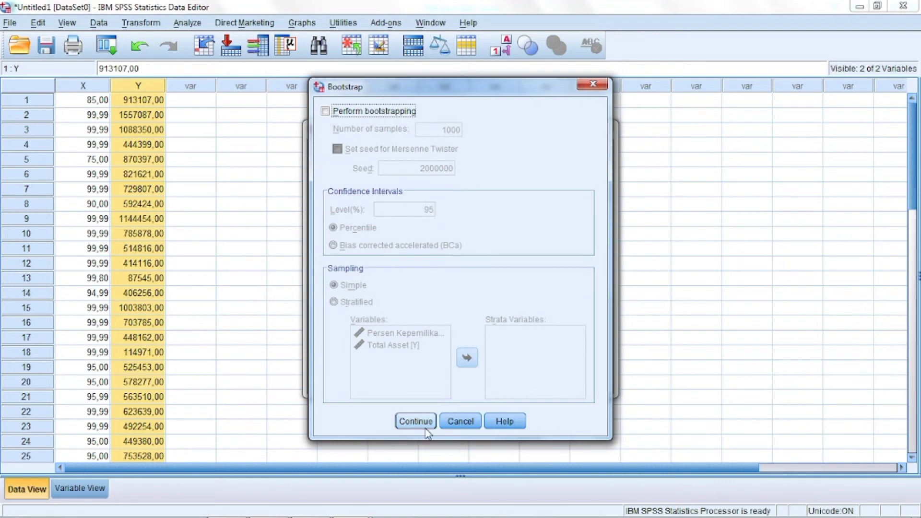
left_click(415, 421)
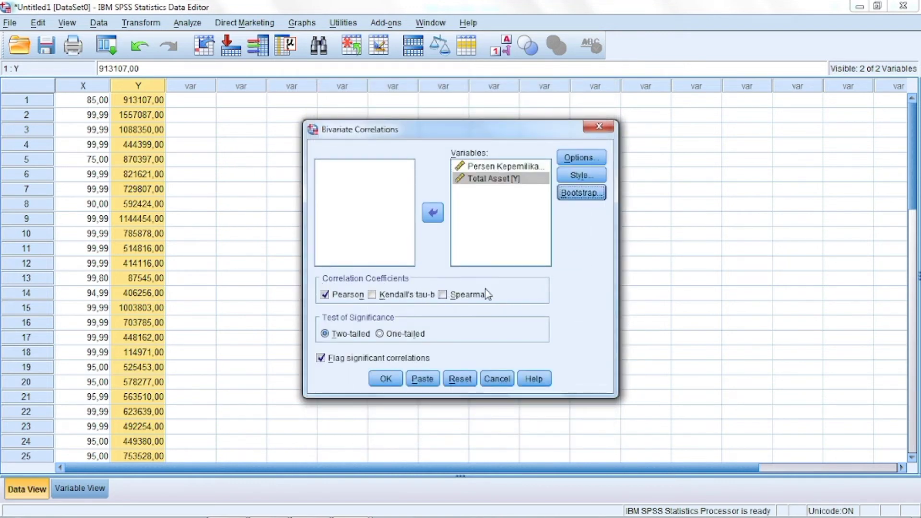
- Replace the Pearson coefficient with Spearman, keep the two-tailed significance test, and run the correlation
left_click(325, 295)
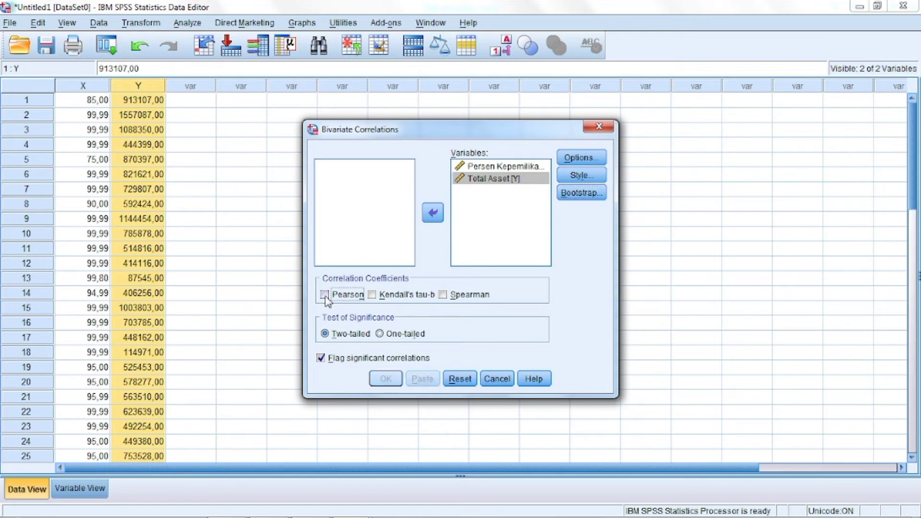
left_click(443, 295)
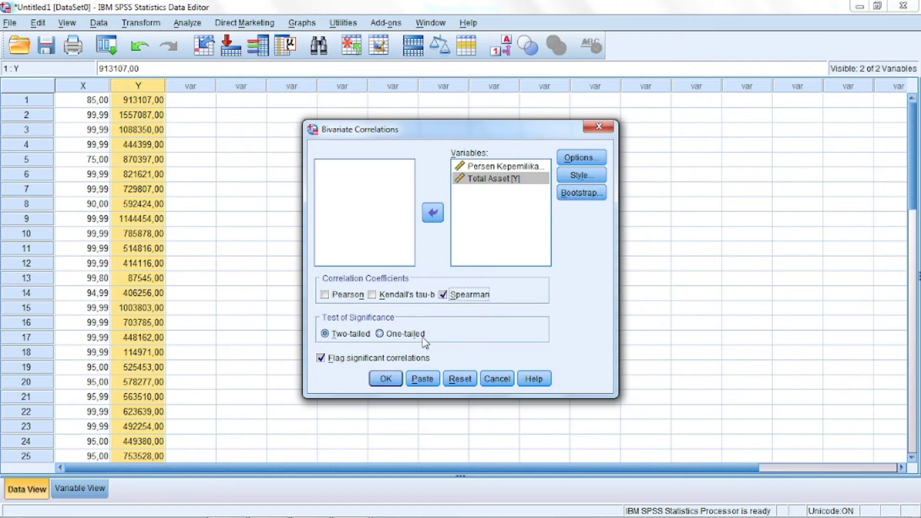
left_click(334, 338)
left_click(386, 380)
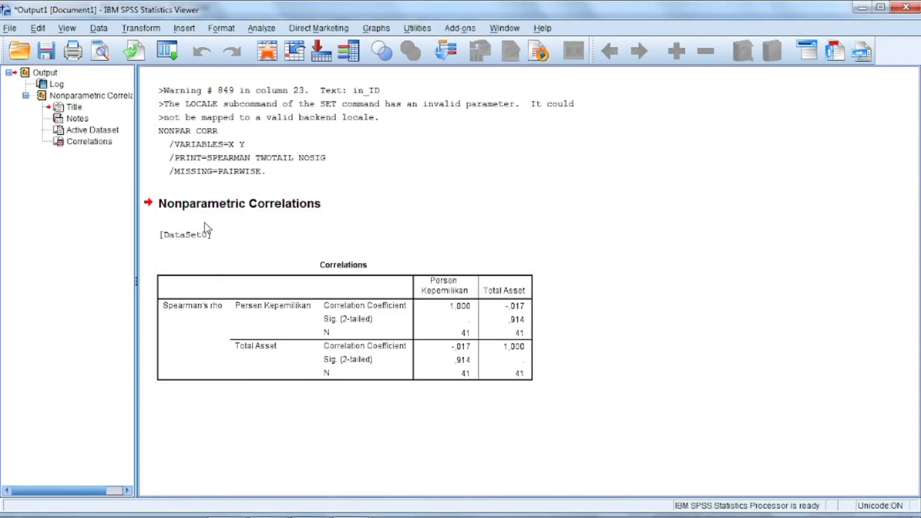
- Examine the Nonparametric Correlations output, going through its title, active dataset and Correlations table
left_click(74, 95)
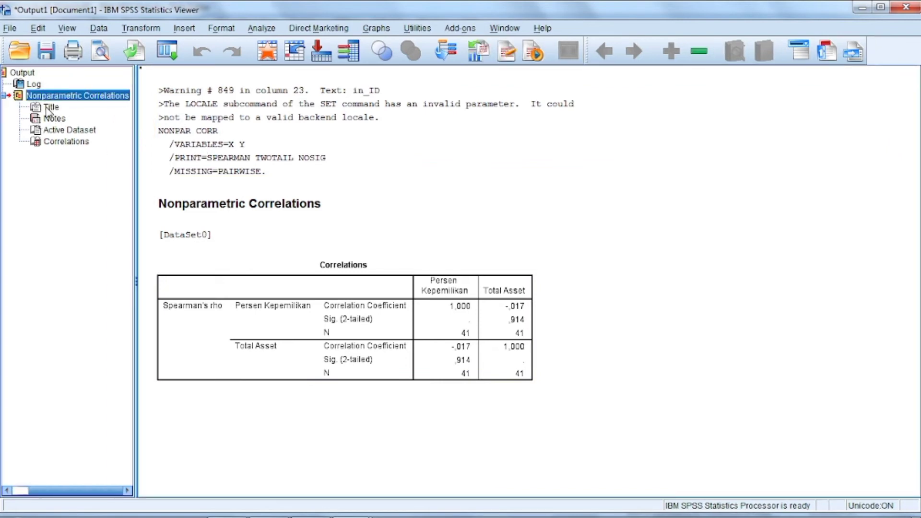
left_click(48, 109)
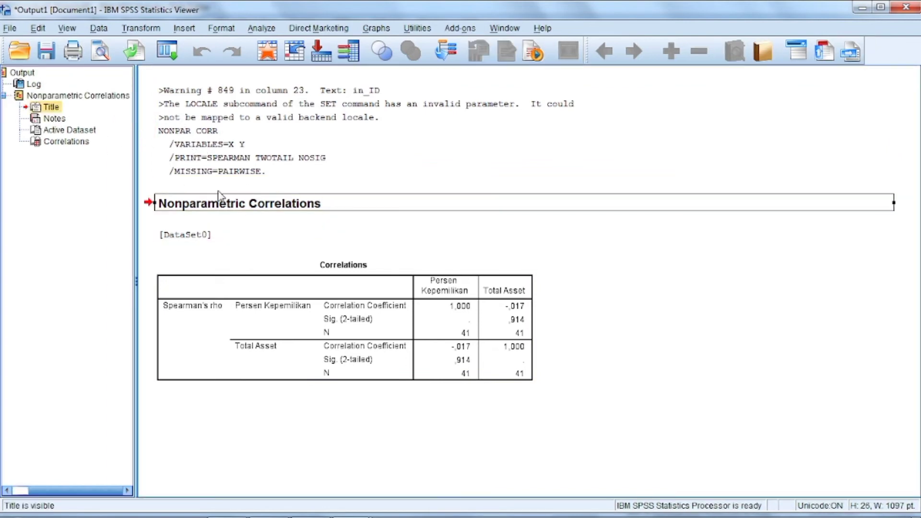
left_click(59, 130)
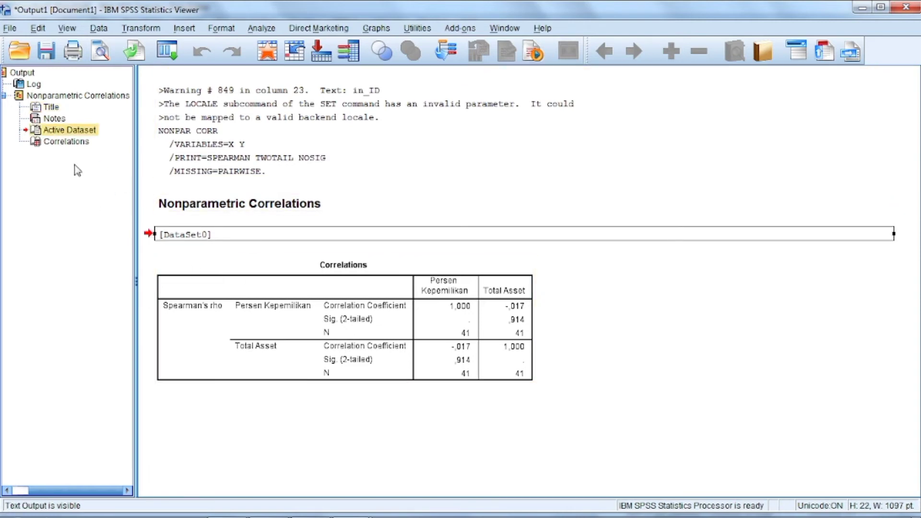
left_click(67, 141)
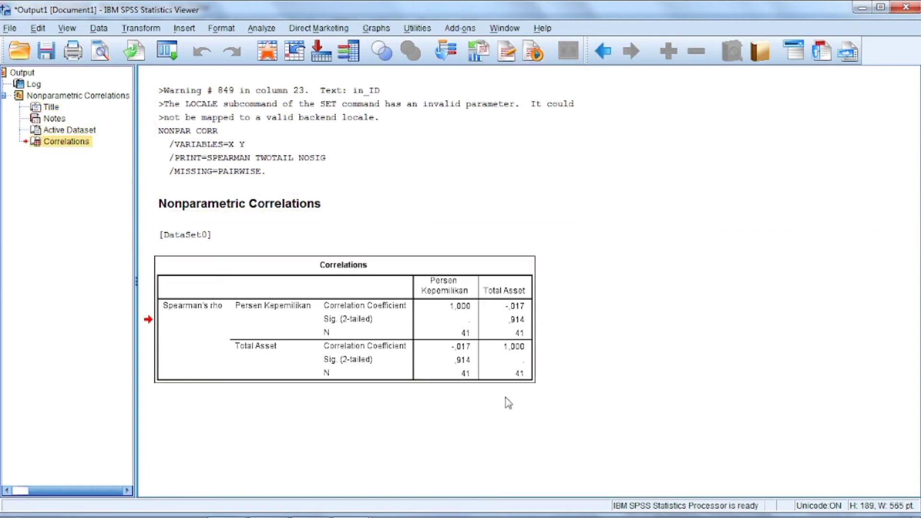
left_click(242, 317)
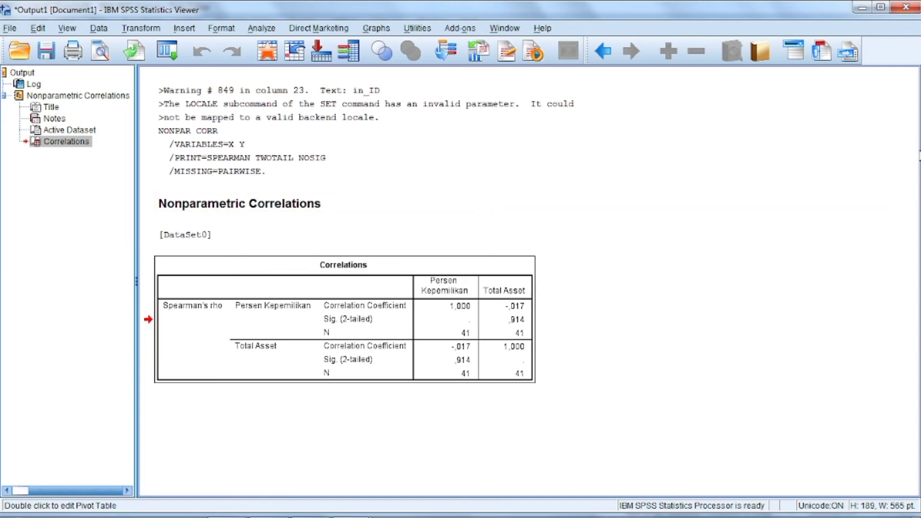
- Review the X and Y data and variable definitions in the Data Editor alongside the Correlations table in the output
left_click(862, 8)
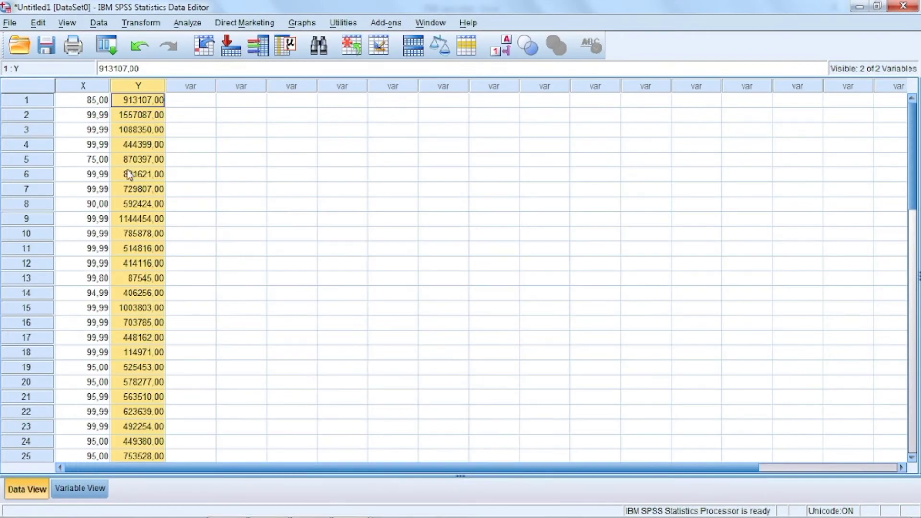
left_click(102, 106)
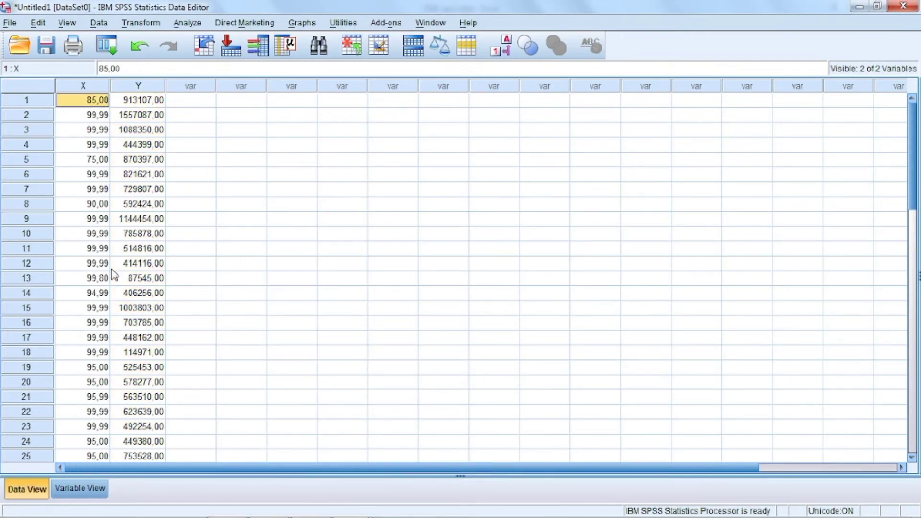
mouse_move(362, 513)
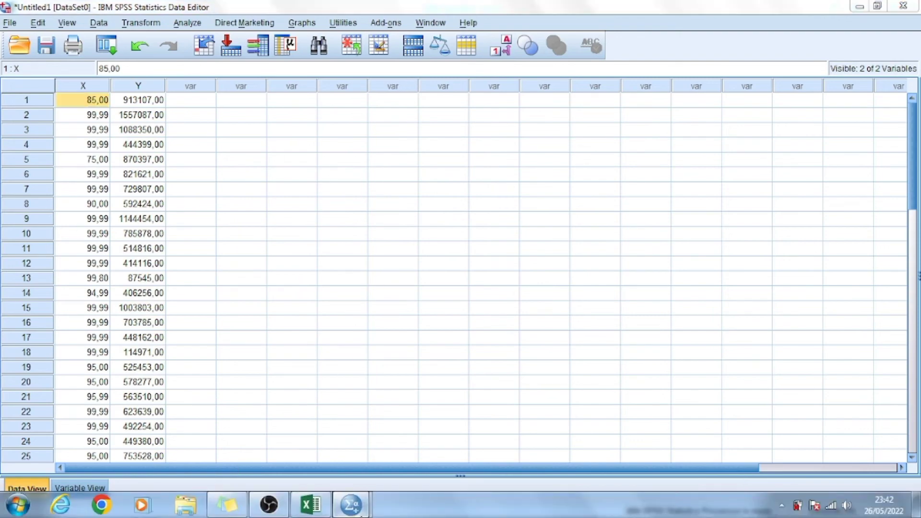
left_click(415, 449)
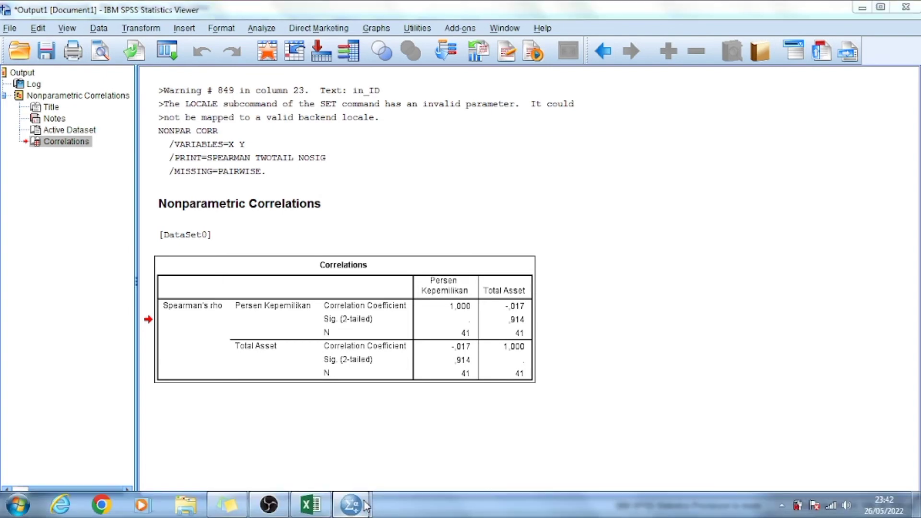
mouse_move(363, 509)
left_click(314, 446)
left_click(79, 488)
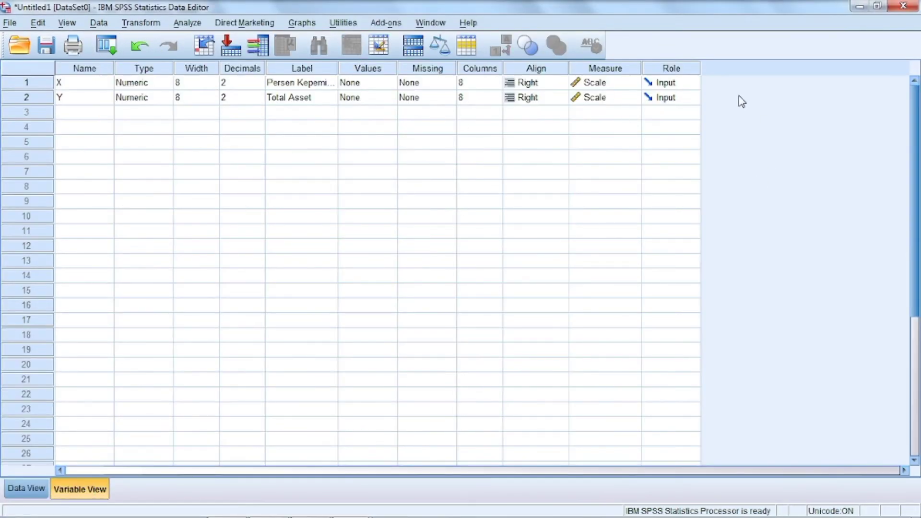
left_click(27, 488)
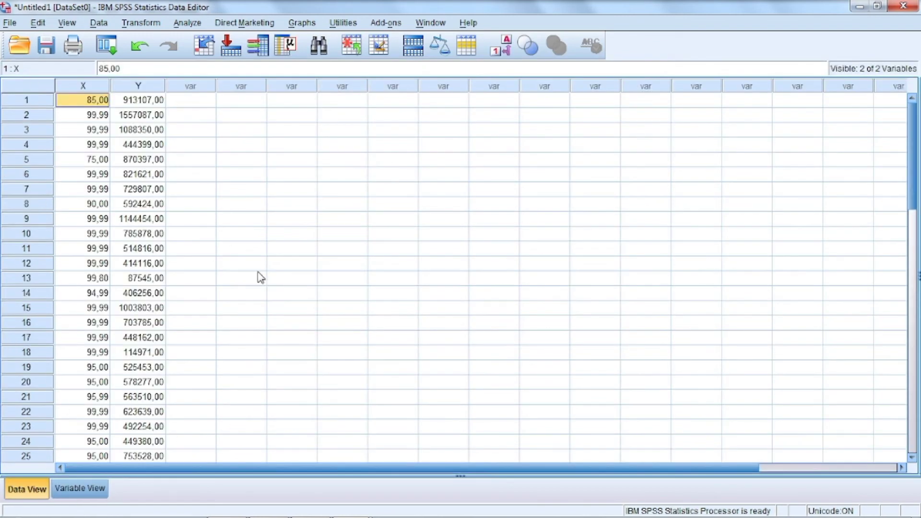
left_click(82, 488)
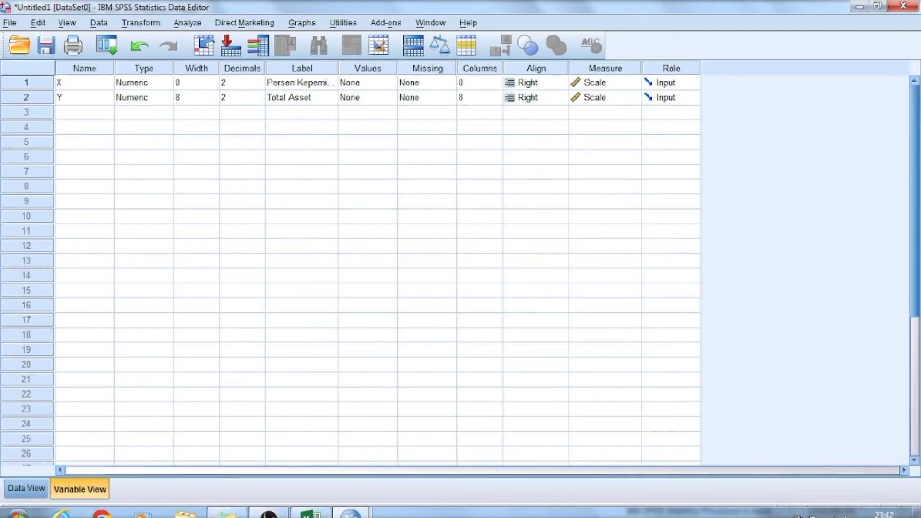
left_click(454, 432)
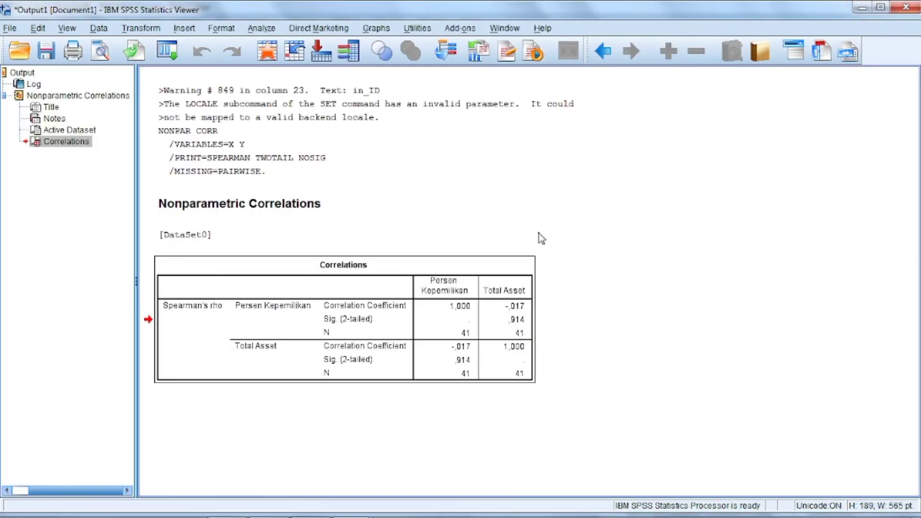
left_click(455, 331)
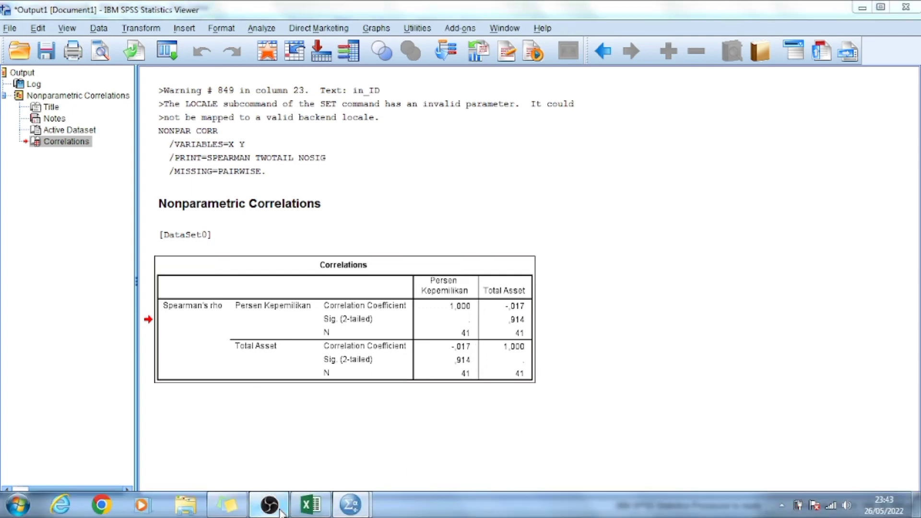
left_click(268, 510)
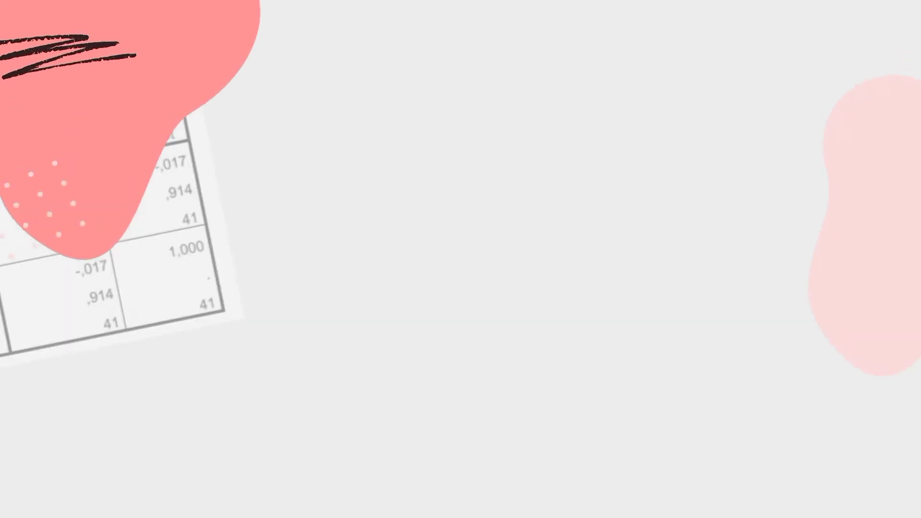